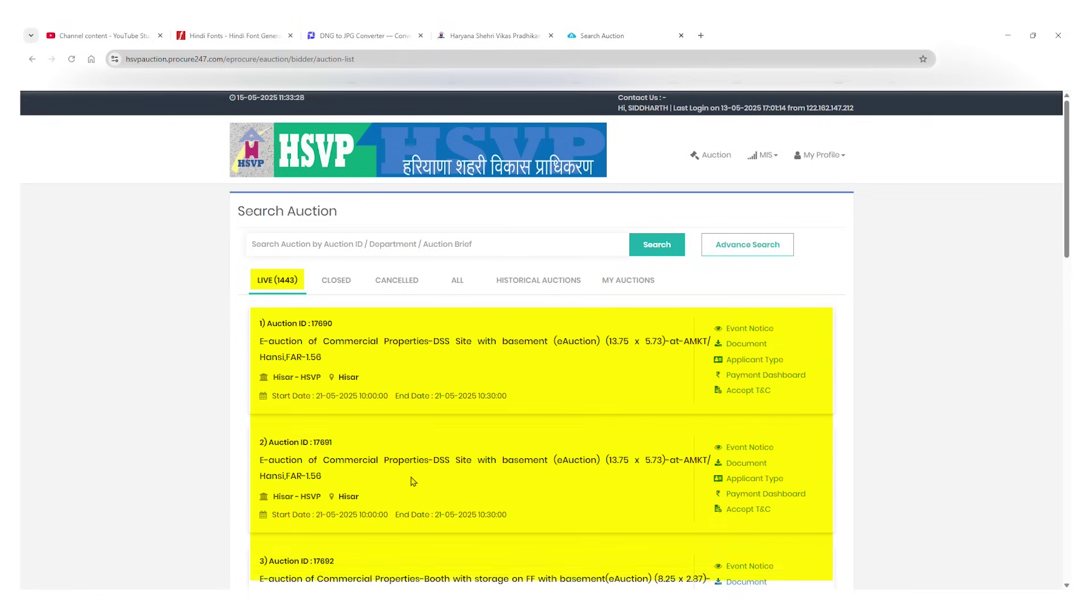
# Step: Search the live auctions for auction ID 17954
pyautogui.scroll(-8, 424, 458)
pyautogui.scroll(8, 424, 459)
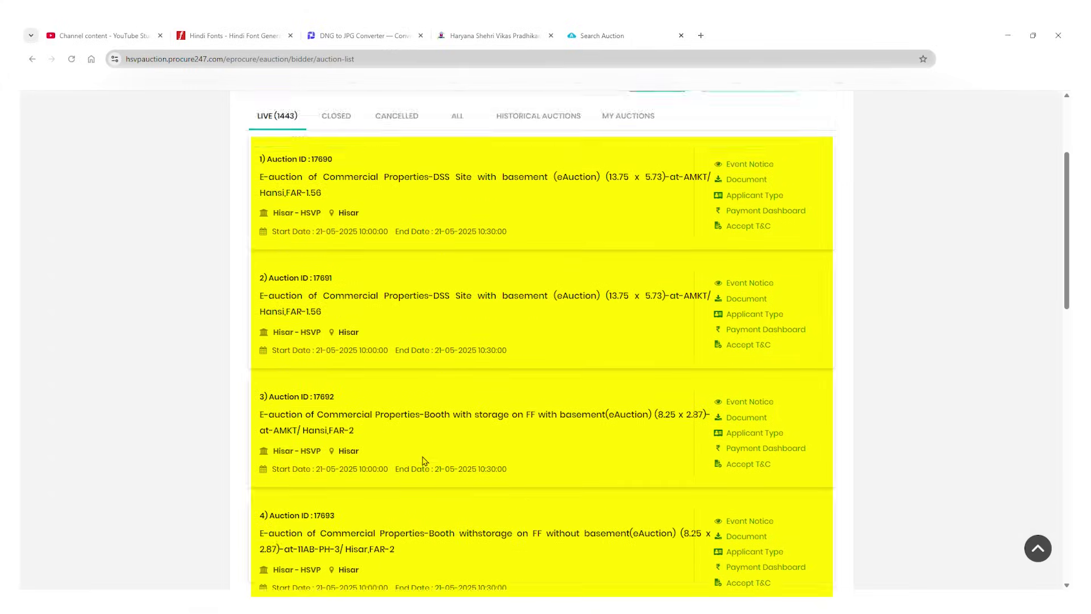
pyautogui.click(328, 254)
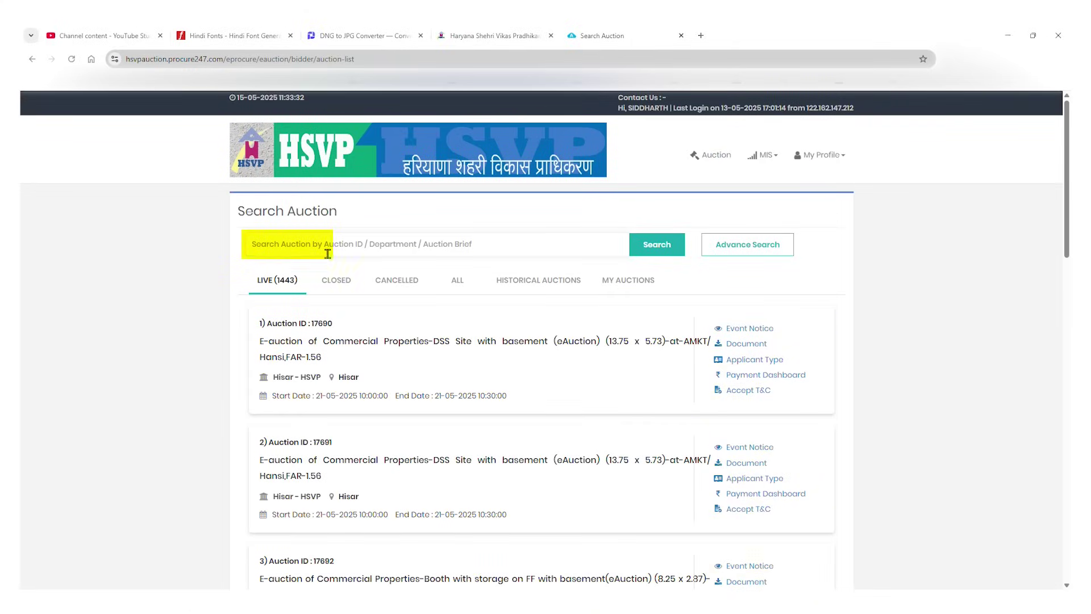
pyautogui.write('17954')
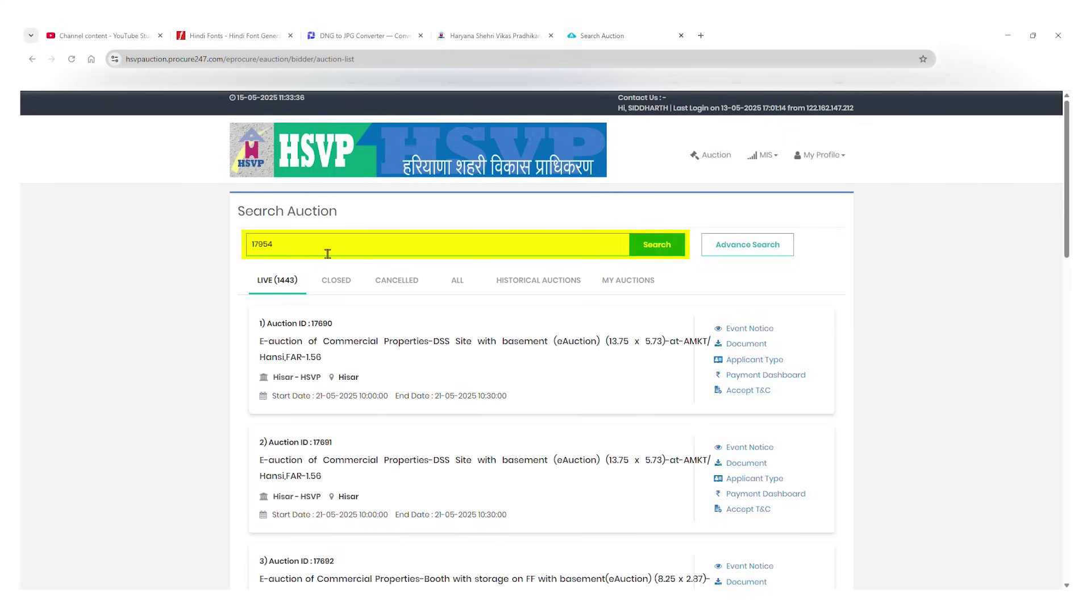
pyautogui.click(663, 251)
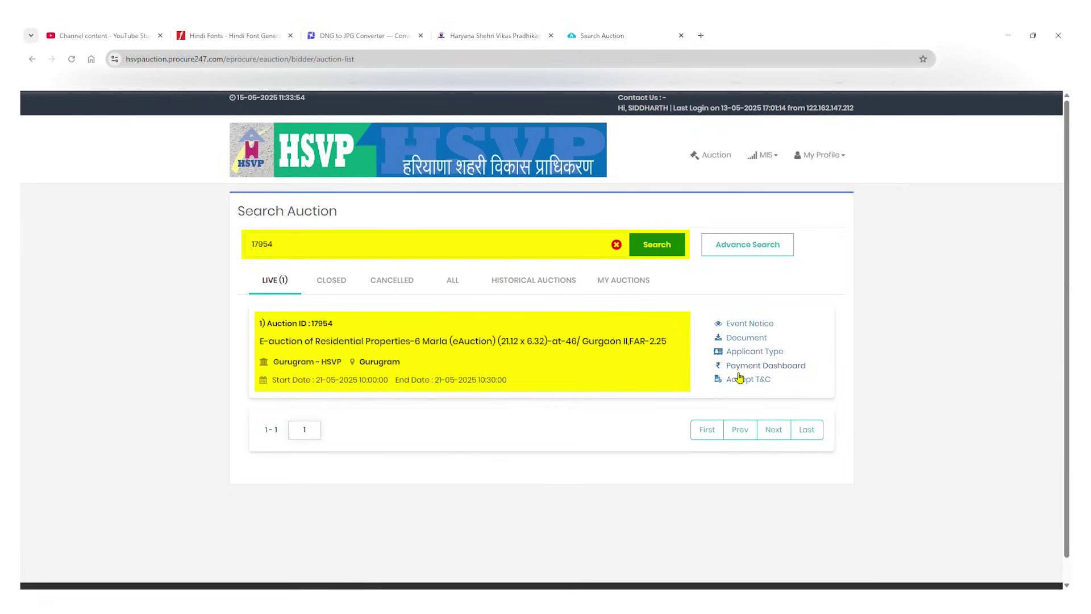
# Step: Set the applicant type of auction 17954 to Joint Holder and confirm the change
pyautogui.click(767, 352)
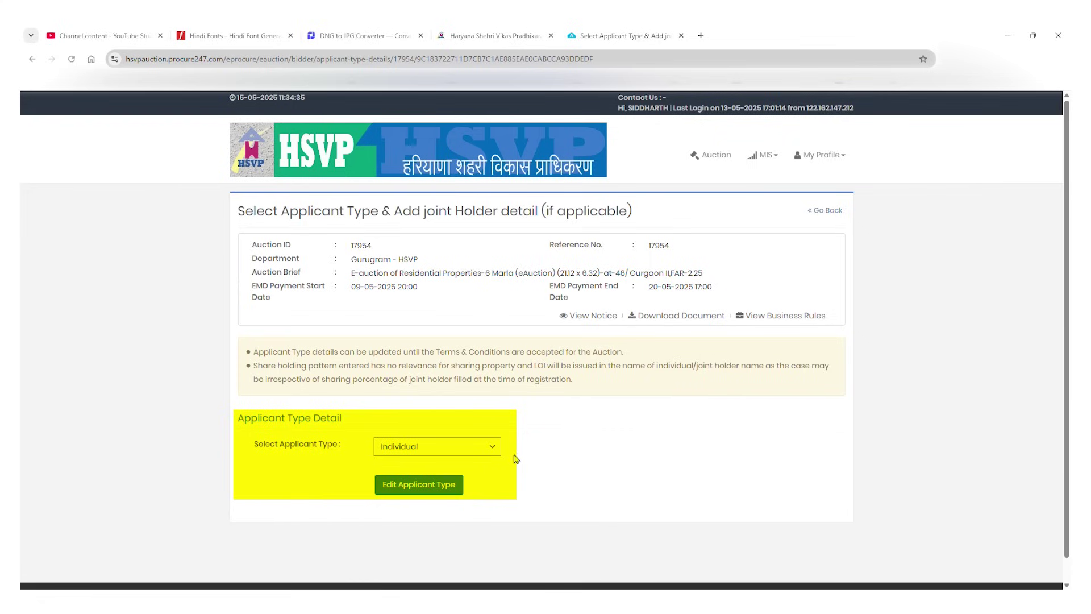
pyautogui.press('Down')
pyautogui.click(443, 495)
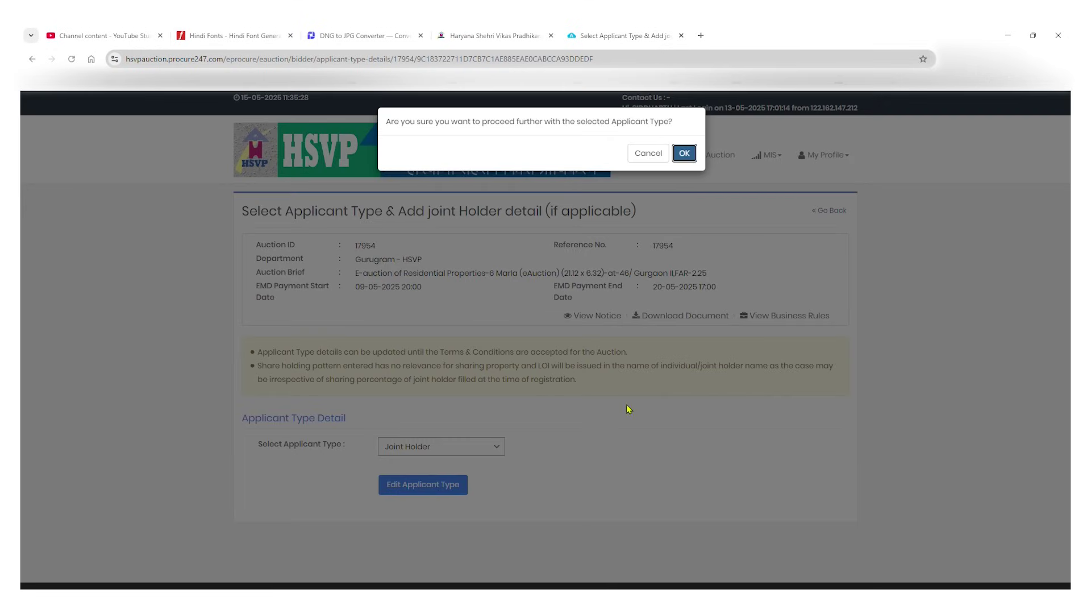
pyautogui.click(684, 153)
# Step: Open the form for adding a new joint holder, review its fields, and return to the applicant type details without submitting
pyautogui.scroll(-3, 671, 456)
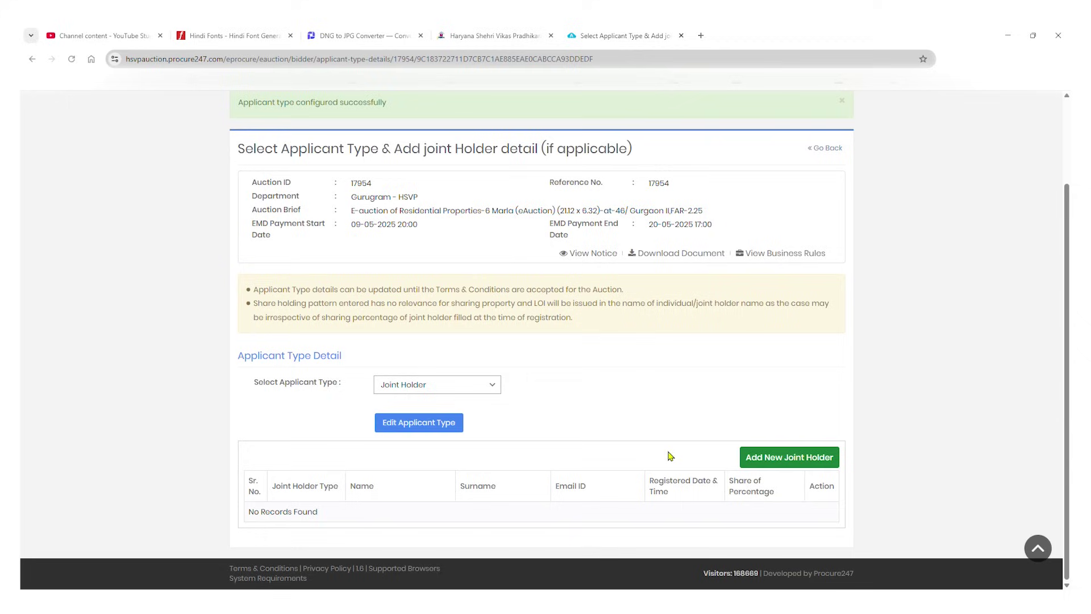
pyautogui.click(792, 470)
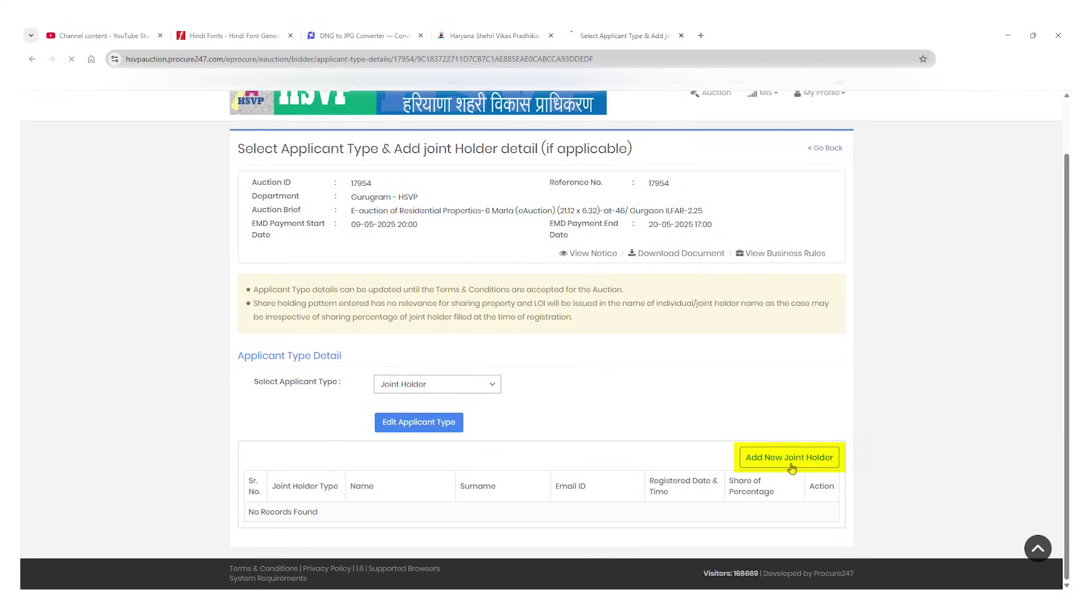
pyautogui.scroll(-3, 790, 467)
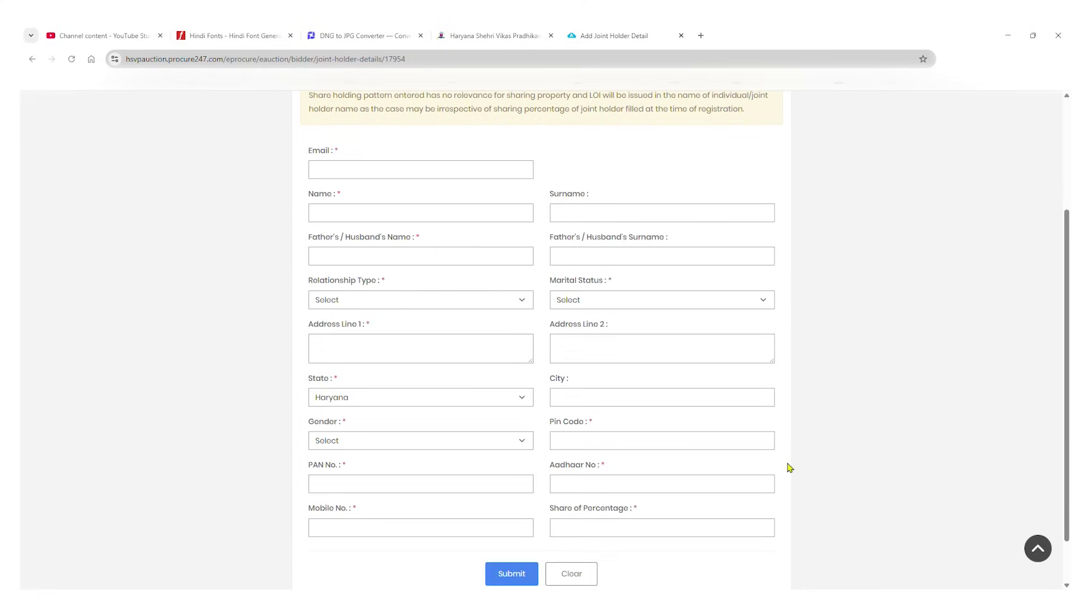
pyautogui.scroll(3, 786, 465)
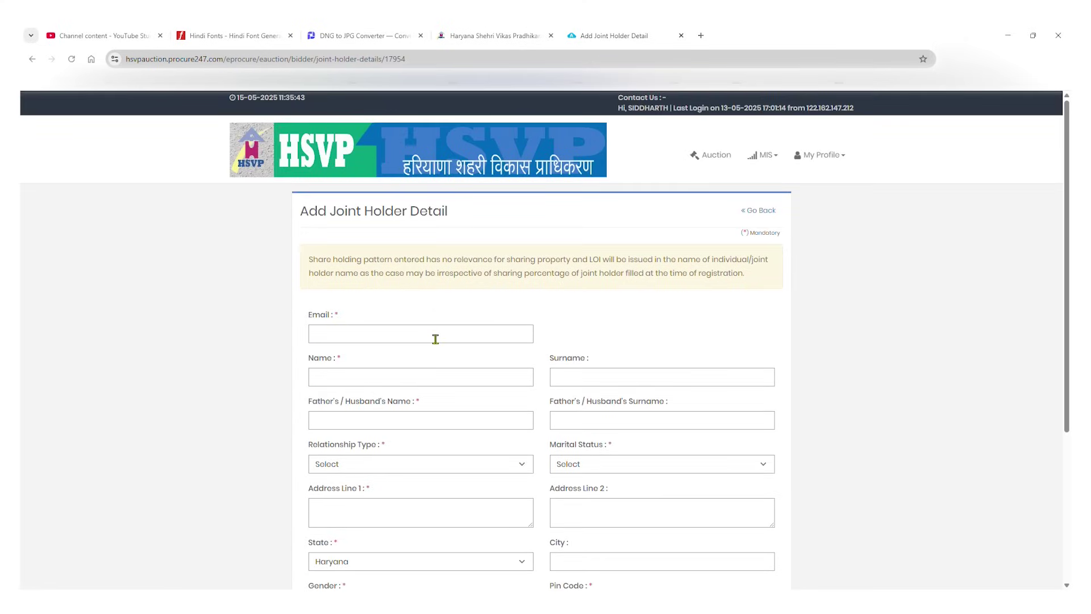
pyautogui.scroll(-4, 465, 356)
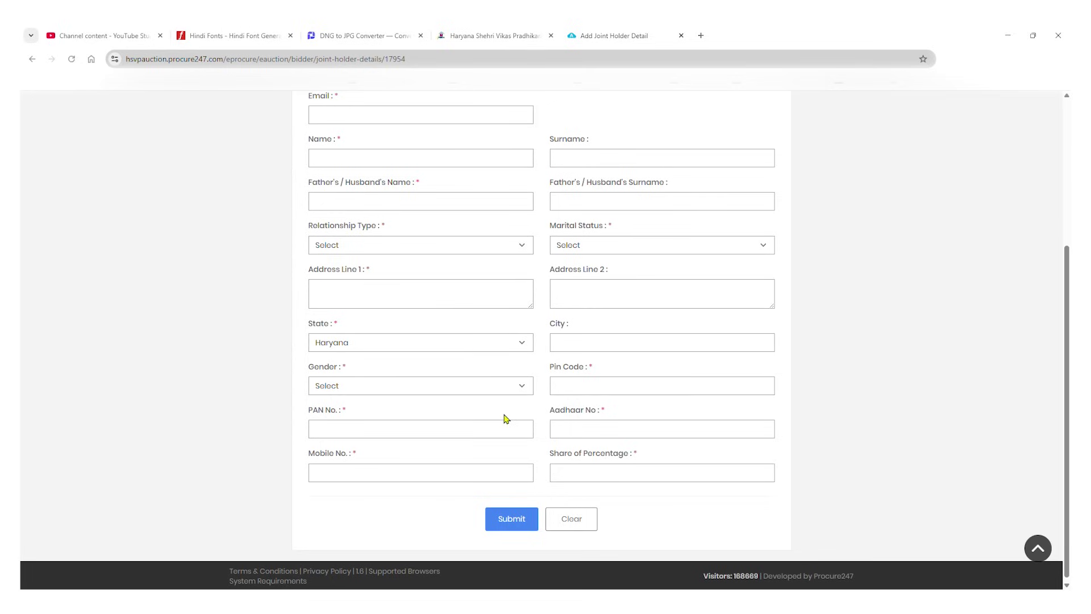
pyautogui.scroll(4, 506, 419)
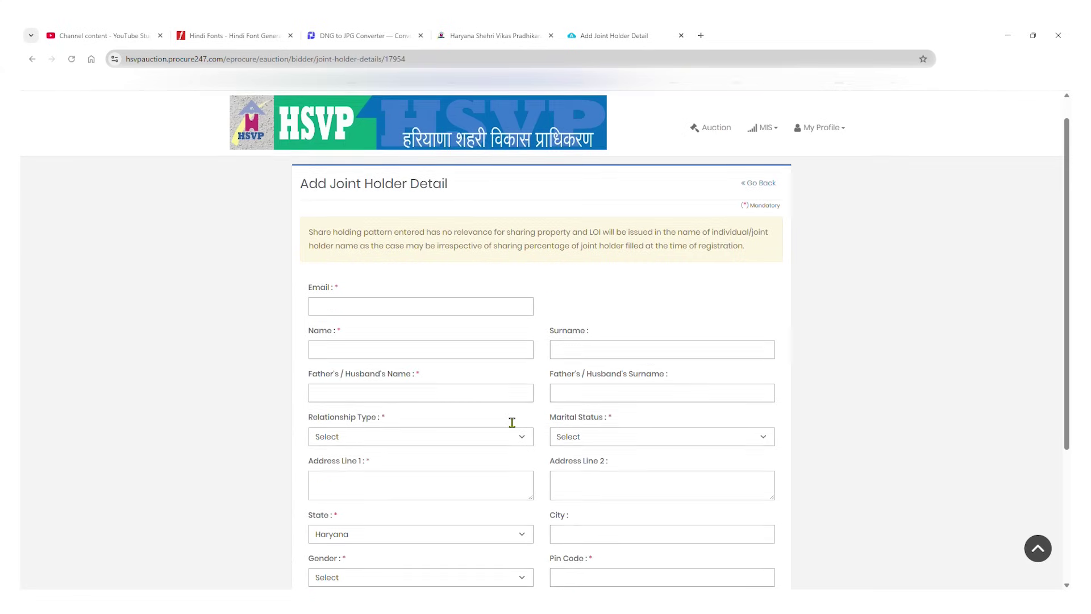
pyautogui.click(760, 213)
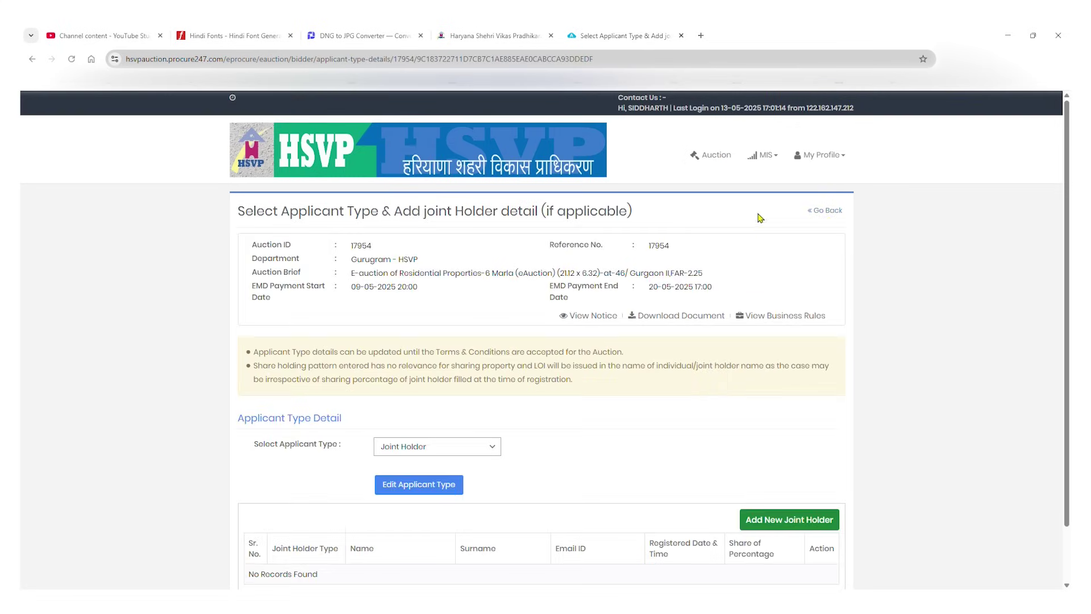
# Step: Review auction 17954's payment dashboard, including the registration fees, EMD, payment types and transaction histories, and return to the auction list
pyautogui.scroll(-1, 519, 438)
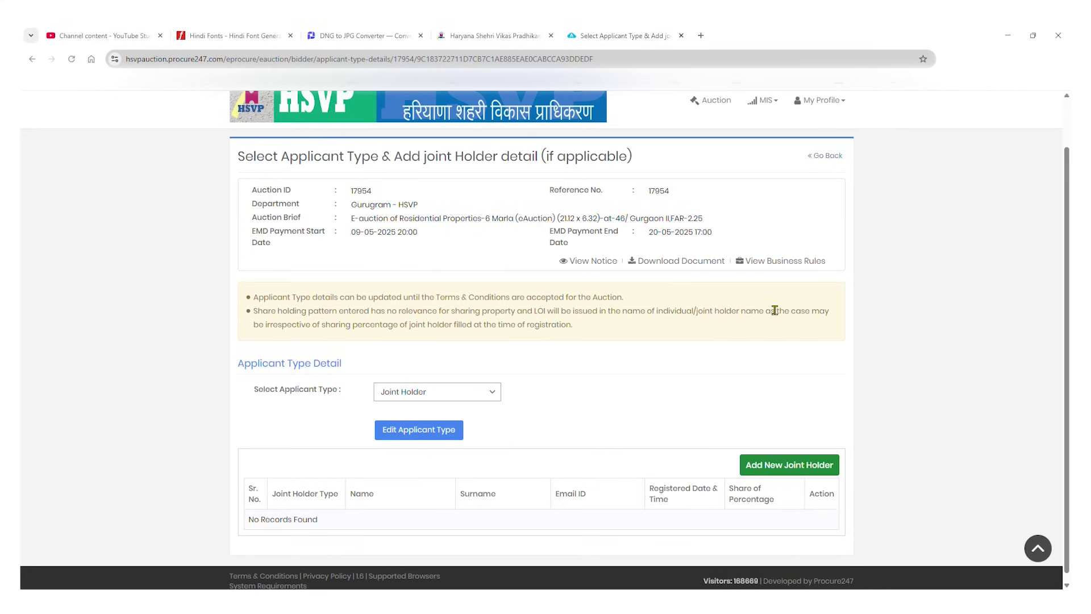
pyautogui.click(828, 156)
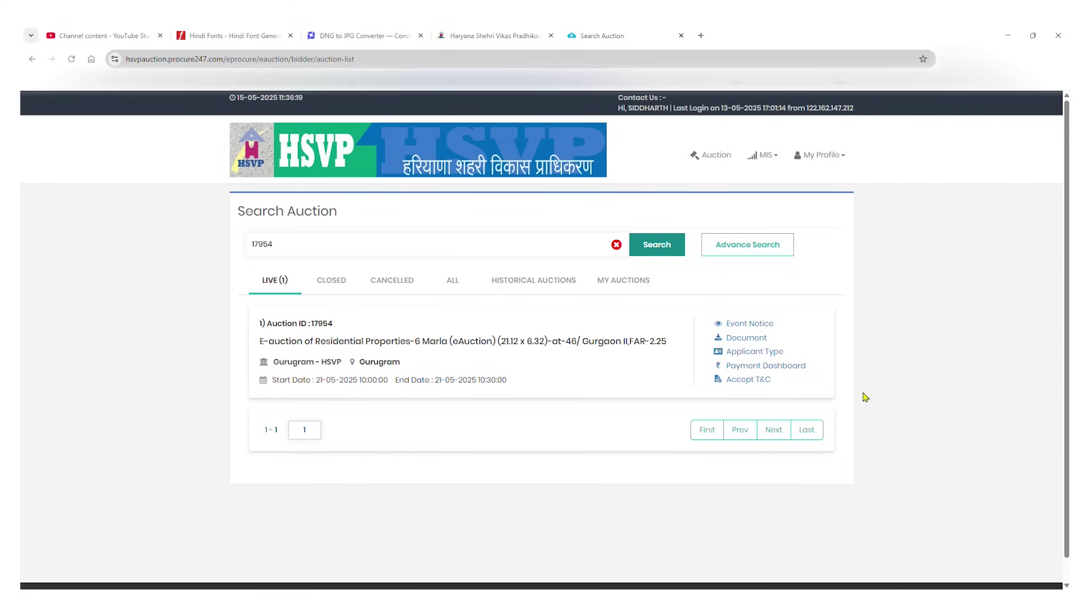
pyautogui.click(798, 369)
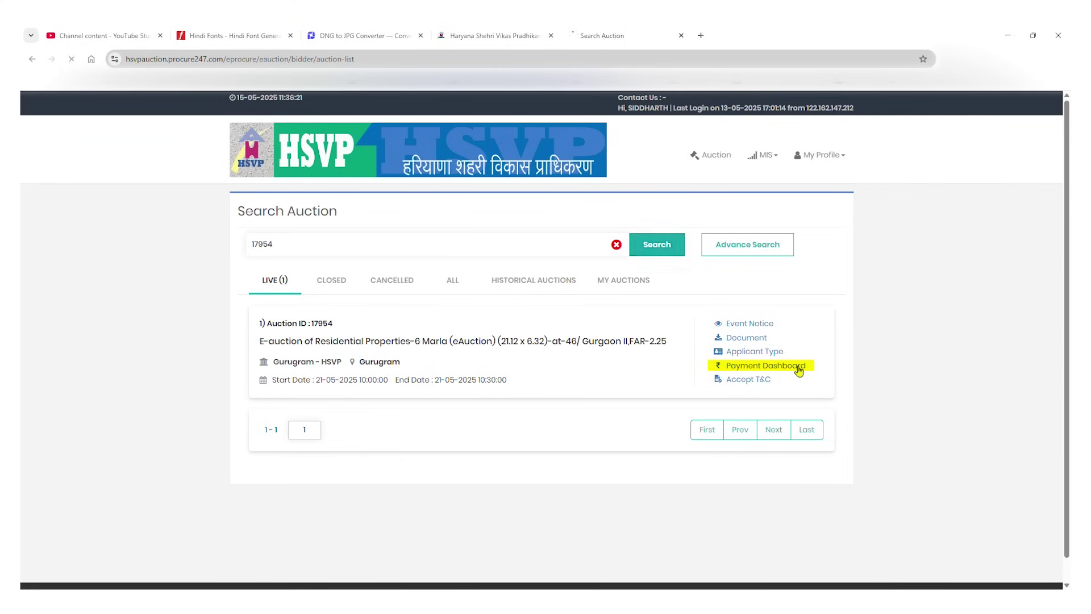
pyautogui.scroll(-6, 798, 370)
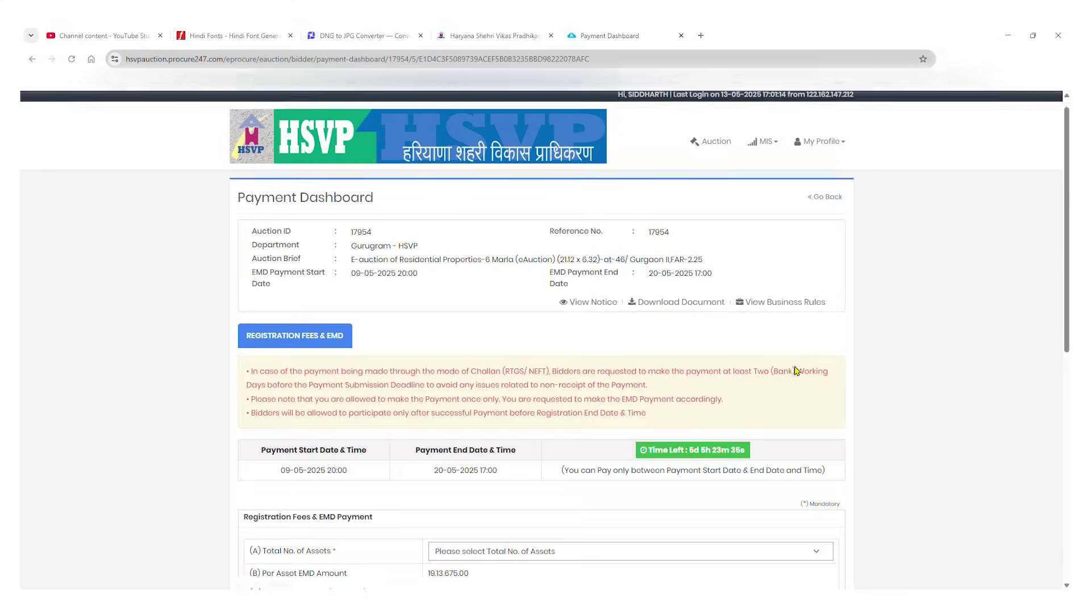
pyautogui.scroll(3, 797, 370)
pyautogui.scroll(2, 798, 370)
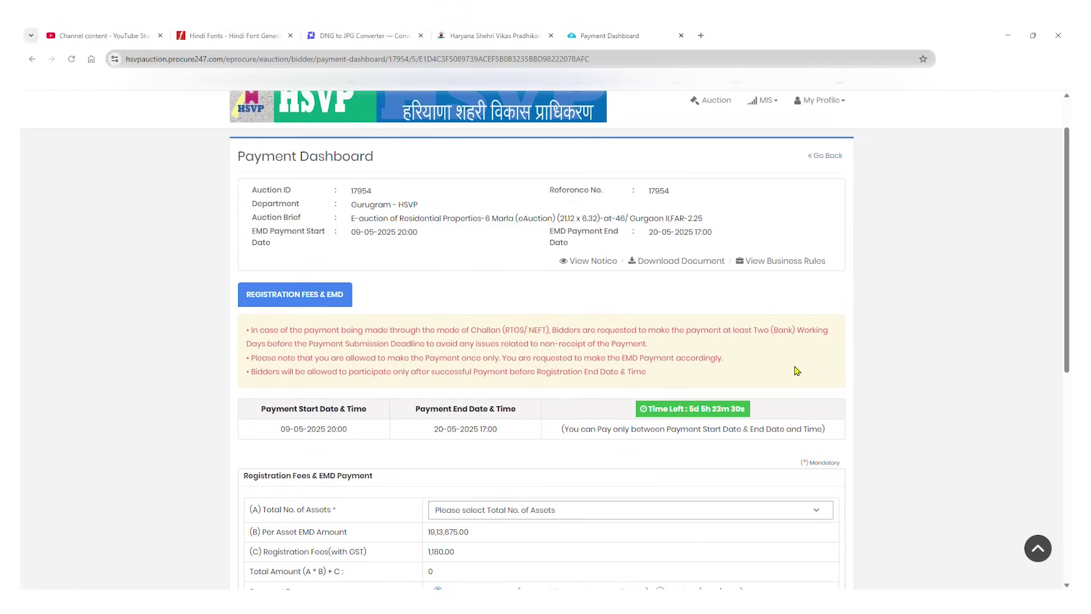
pyautogui.scroll(-3, 798, 370)
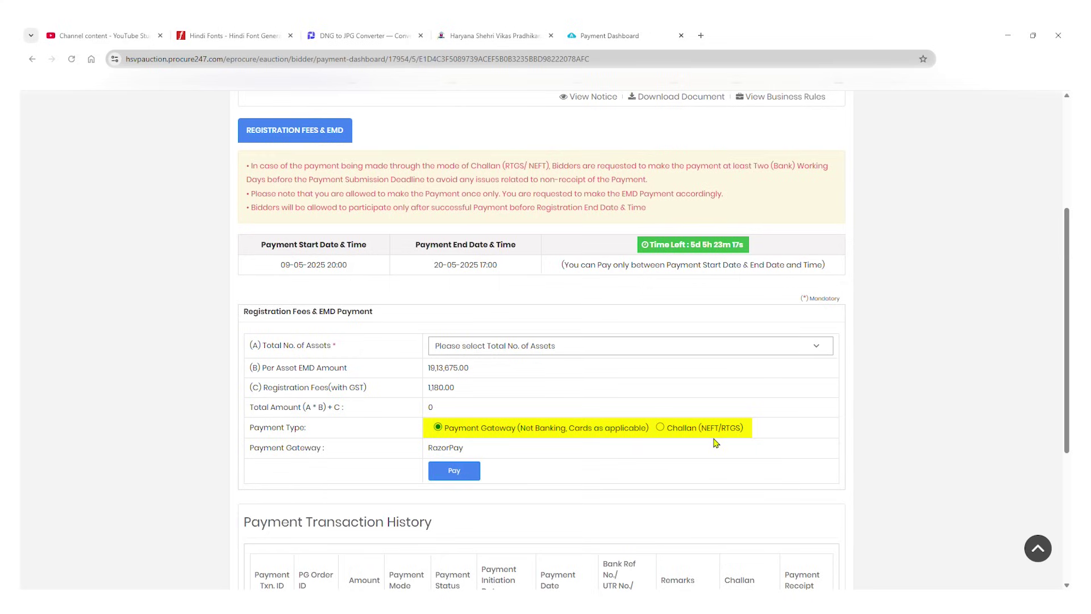
pyautogui.scroll(-2, 714, 441)
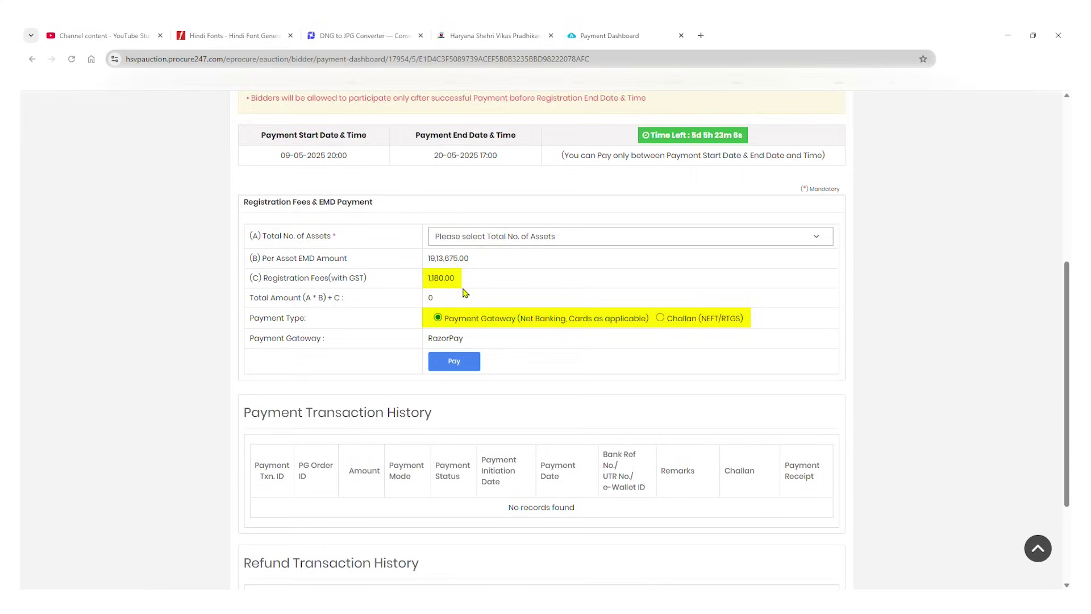
pyautogui.scroll(-1, 460, 232)
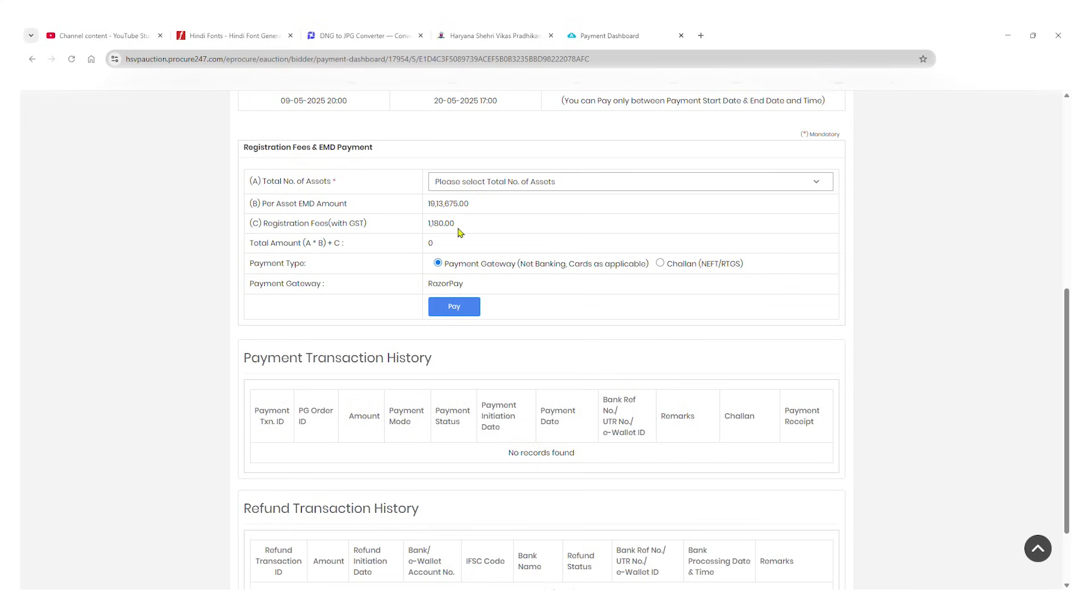
pyautogui.scroll(-1, 529, 364)
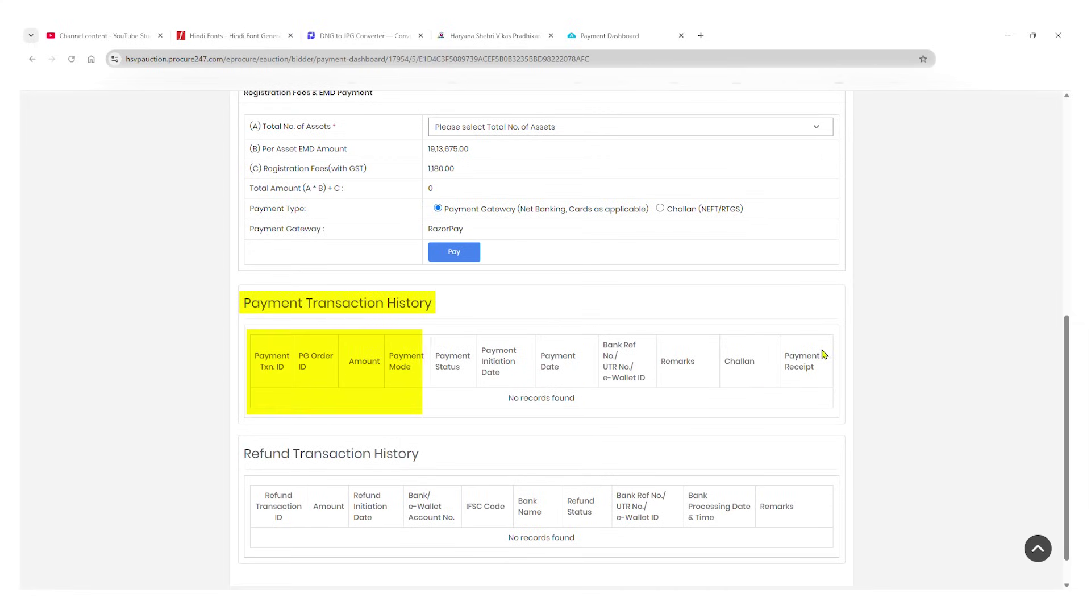
pyautogui.scroll(-1, 648, 384)
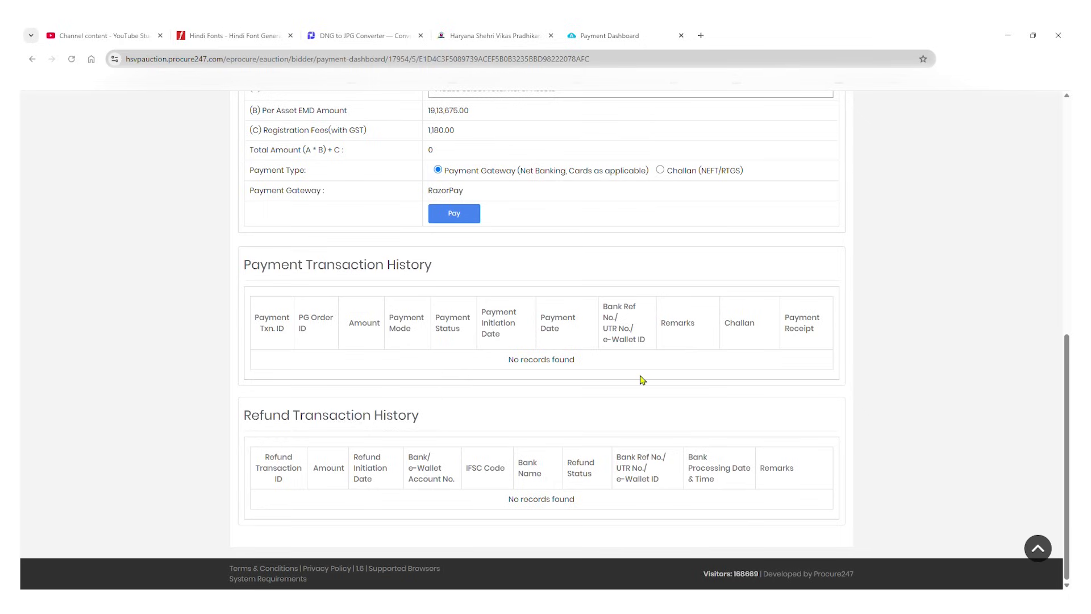
pyautogui.scroll(3, 642, 379)
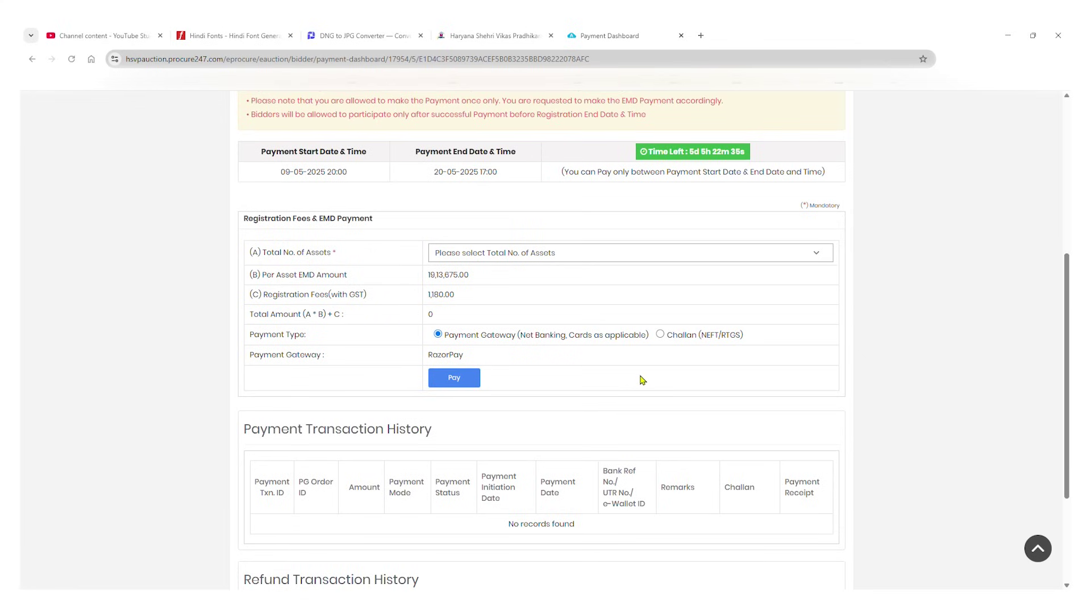
pyautogui.hotkey('alt', 'Left')
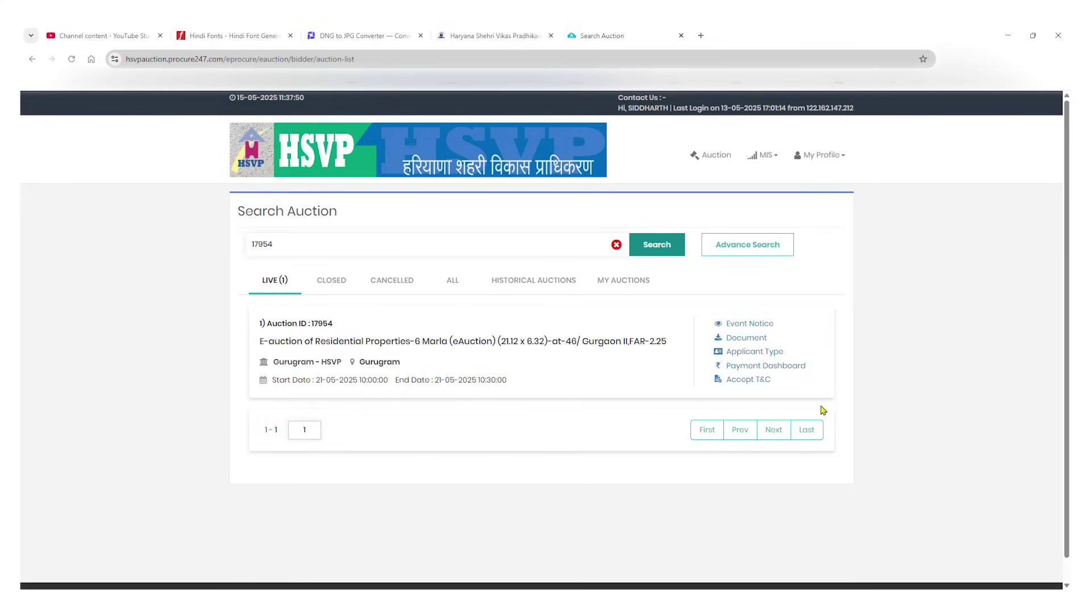
# Step: Open the terms and conditions acceptance page for auction 17954 and review the terms and applicant details
pyautogui.click(751, 384)
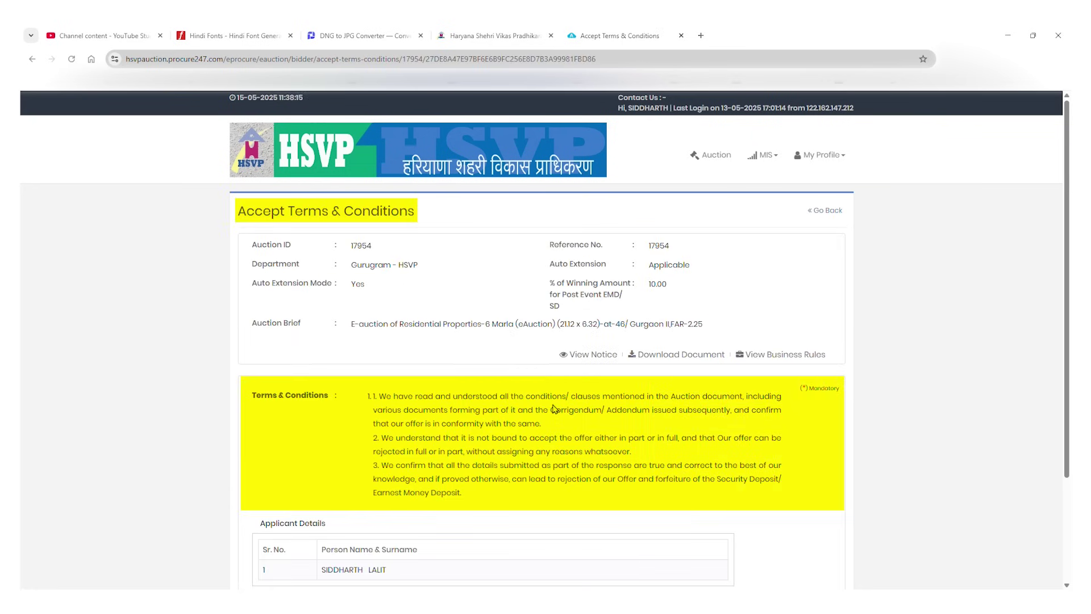
pyautogui.scroll(-2, 554, 408)
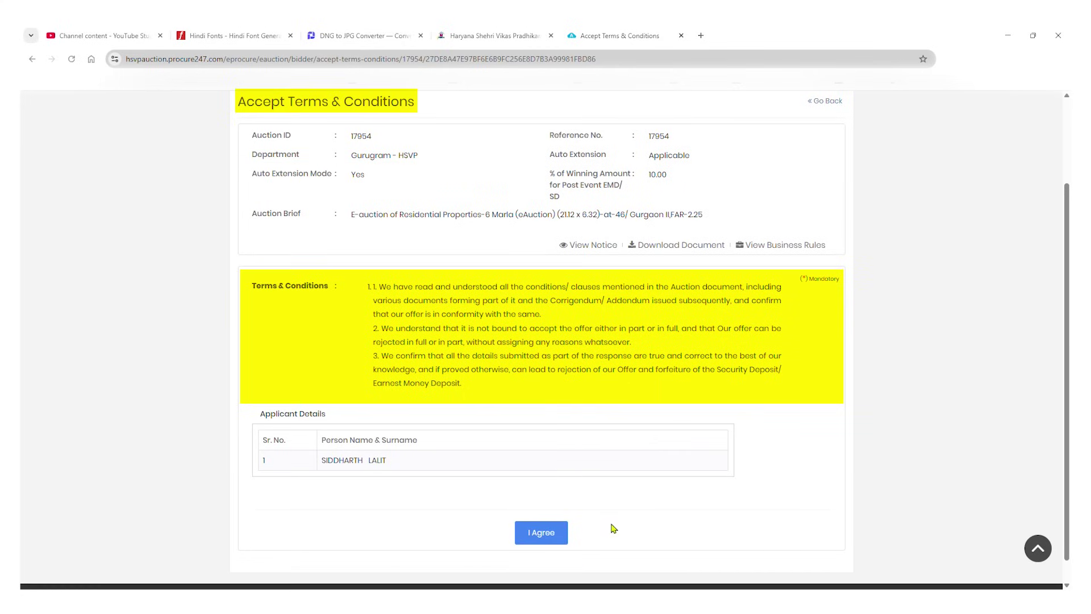